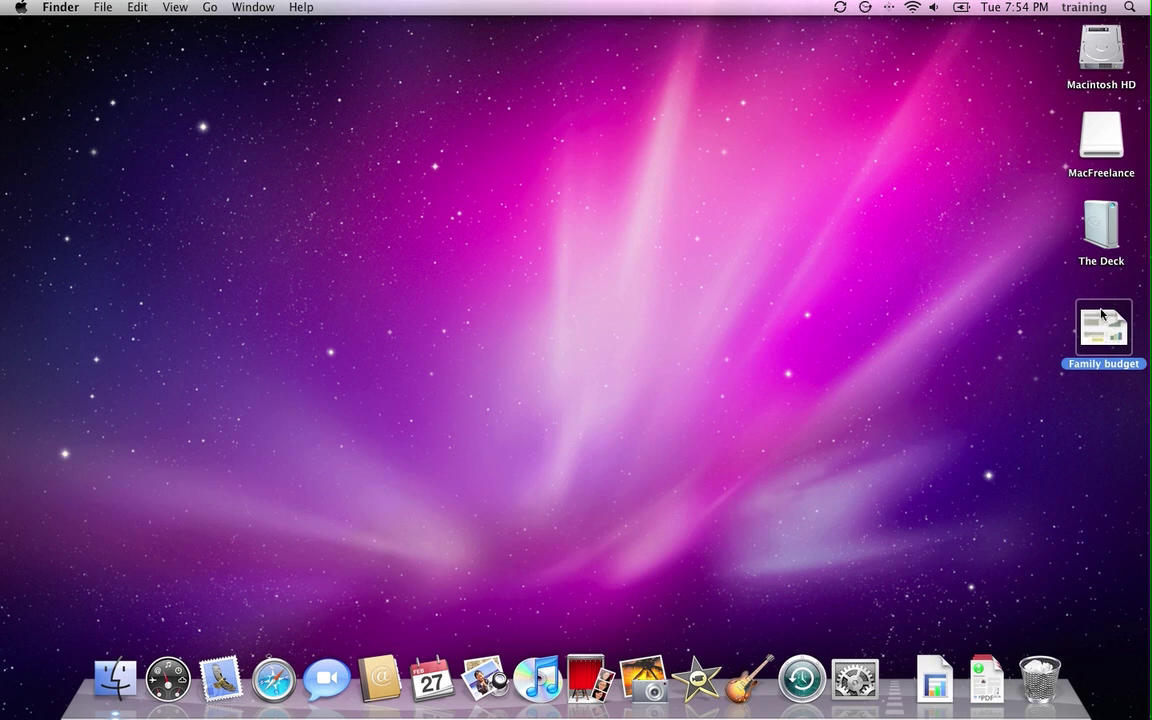
# Hover the Family budget icon over the Trash without dropping it, then open a Finder home window
pyautogui.moveTo(1103, 326)
pyautogui.mouseDown()
pyautogui.moveTo(1037, 683)
pyautogui.moveTo(1105, 243)
pyautogui.moveTo(1103, 326)
pyautogui.mouseUp()
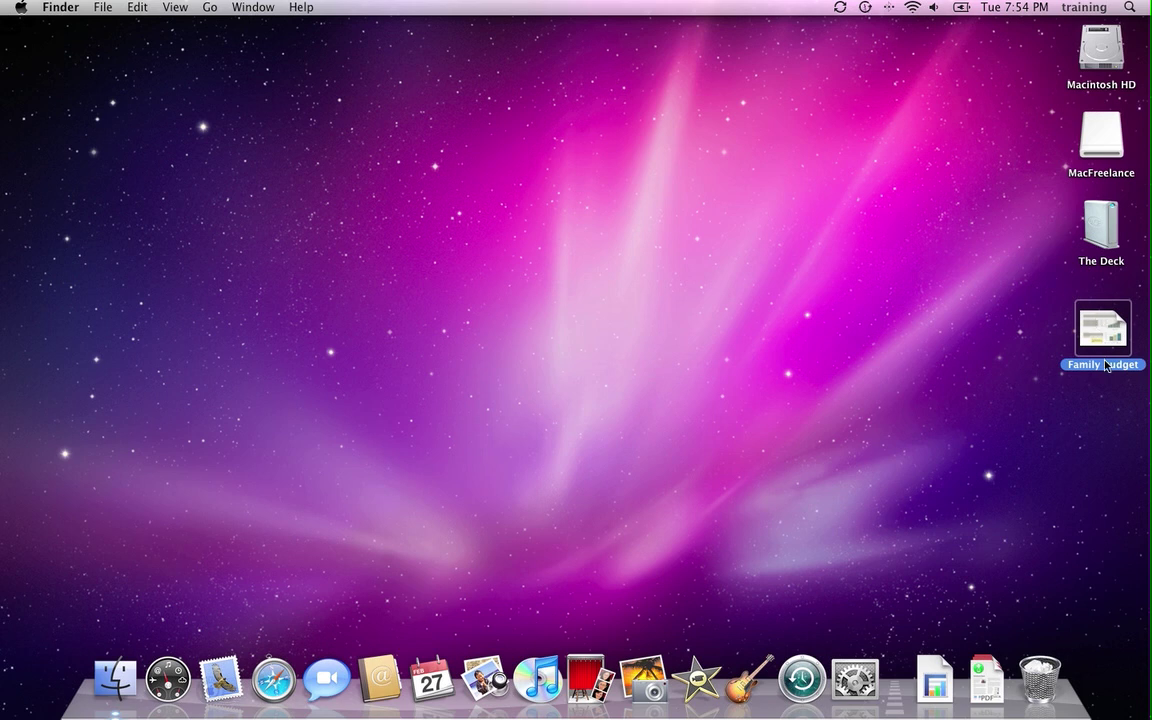
pyautogui.click(116, 681)
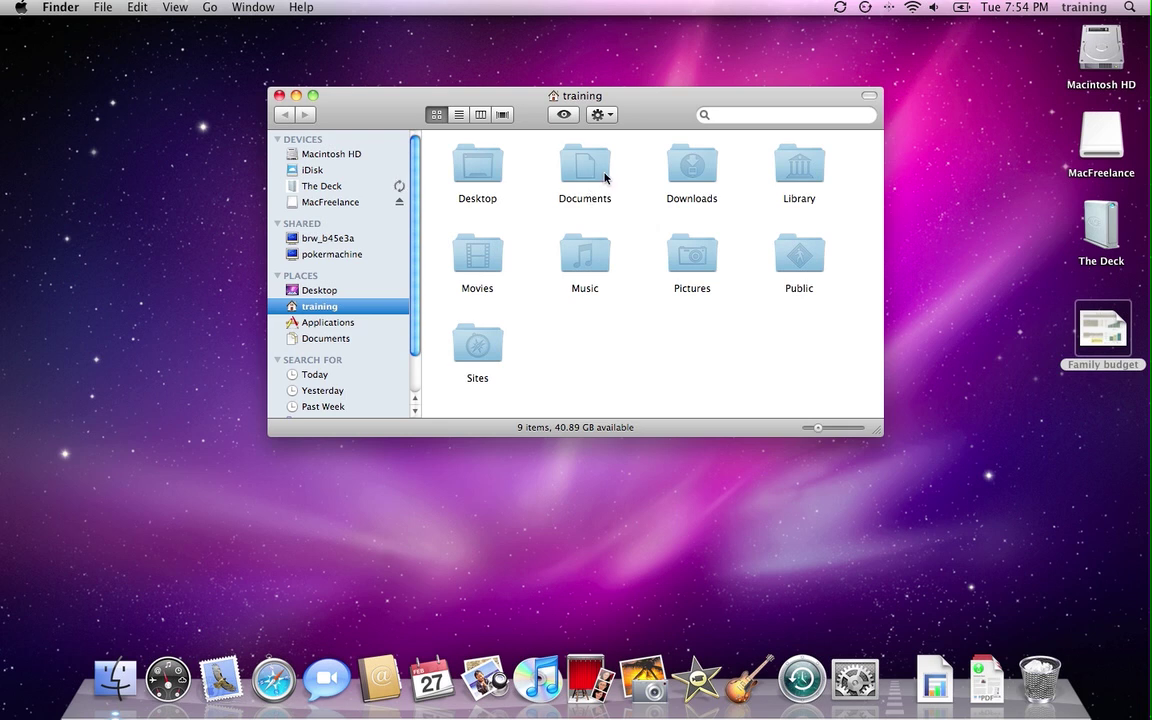
# Move Family budget from the desktop into Documents and open that folder
pyautogui.moveTo(1080, 317)
pyautogui.mouseDown()
pyautogui.moveTo(608, 201)
pyautogui.moveTo(583, 168)
pyautogui.mouseUp()
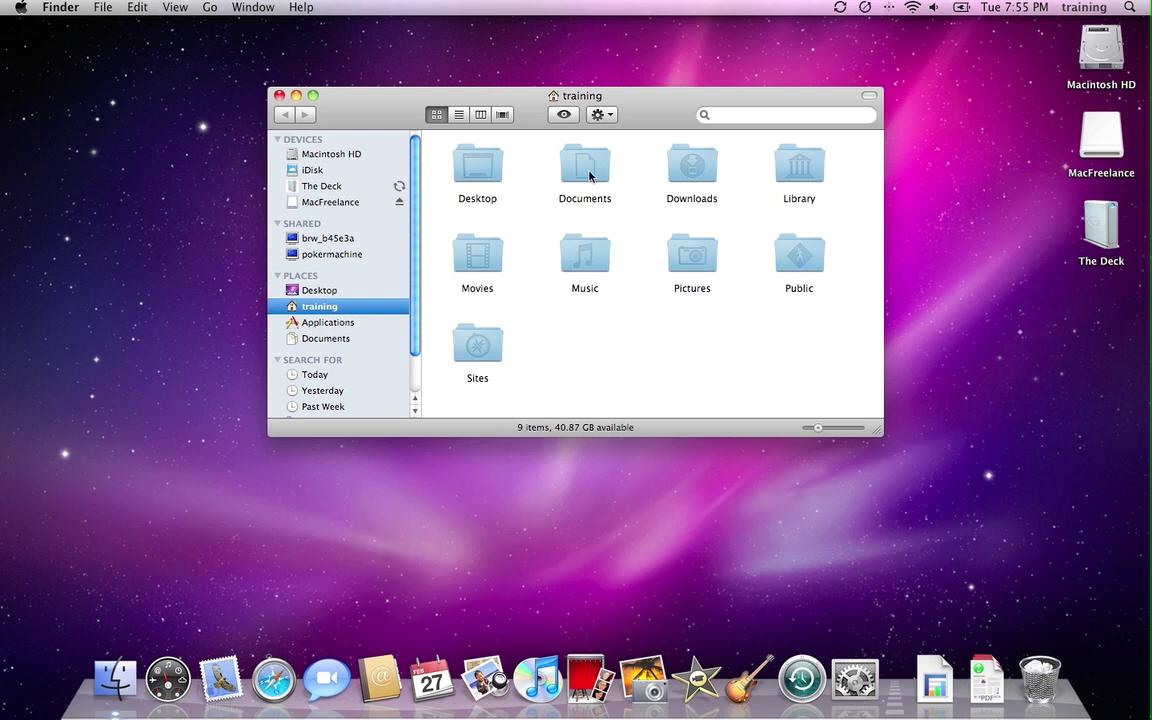
pyautogui.doubleClick(589, 176)
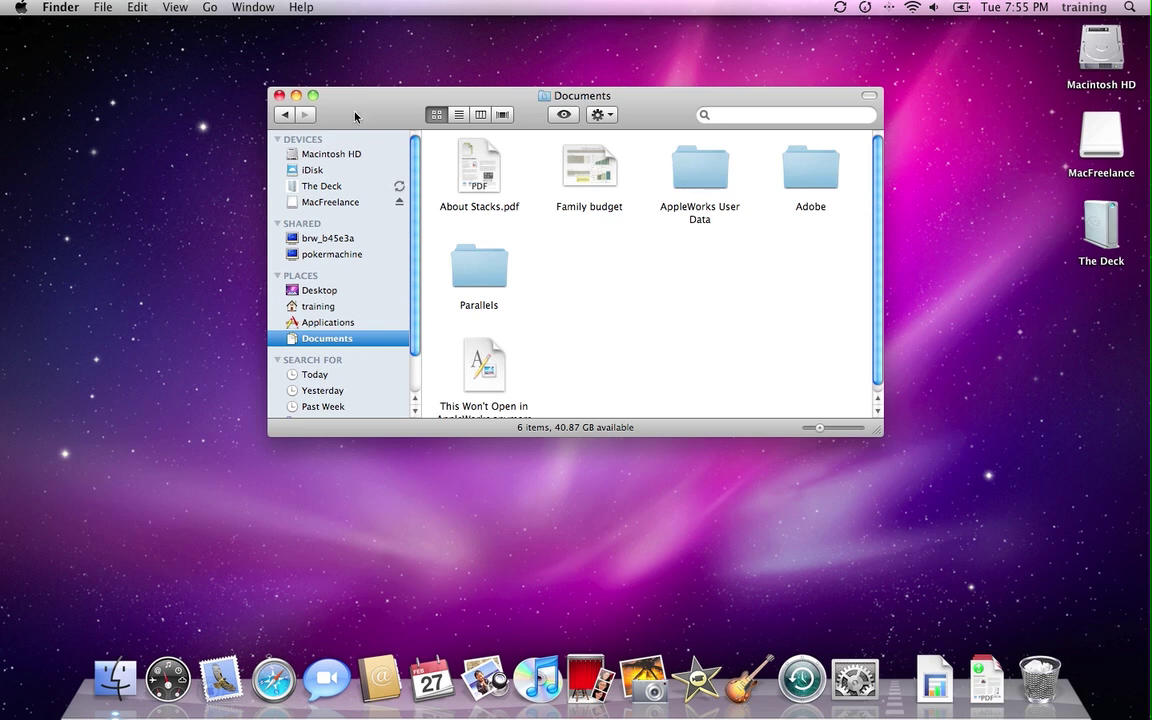
# Reopen Documents in a fresh Finder window and drag Family budget into the Dock
pyautogui.click(280, 96)
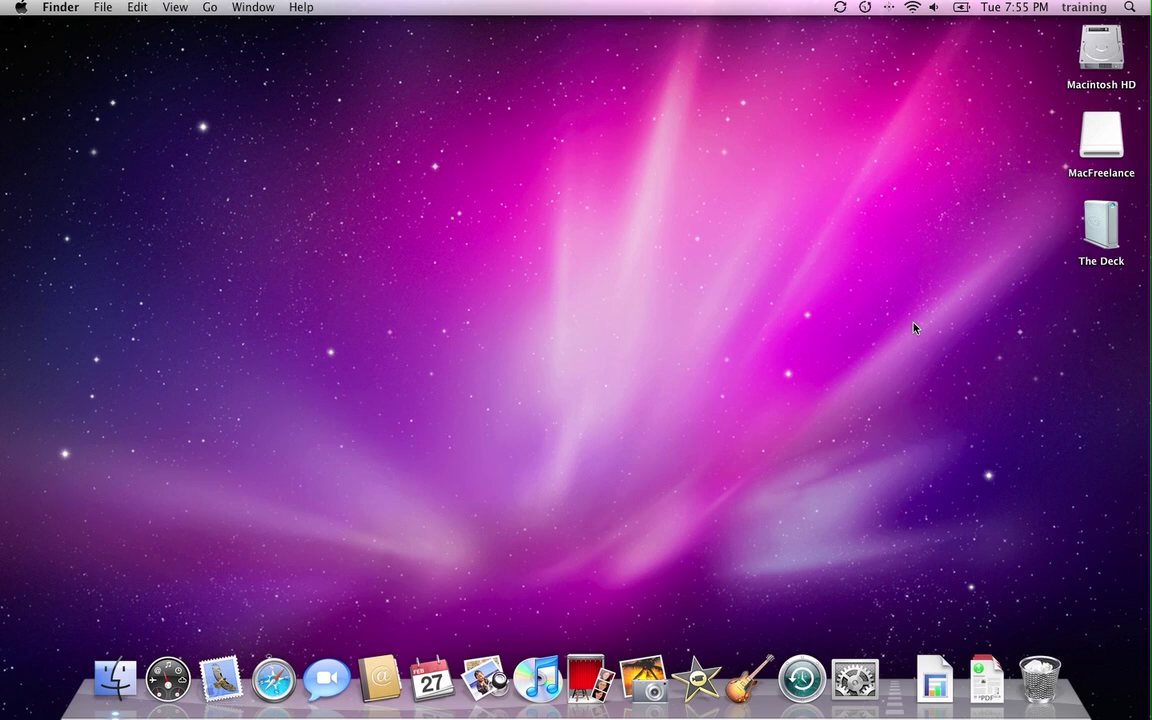
pyautogui.click(117, 680)
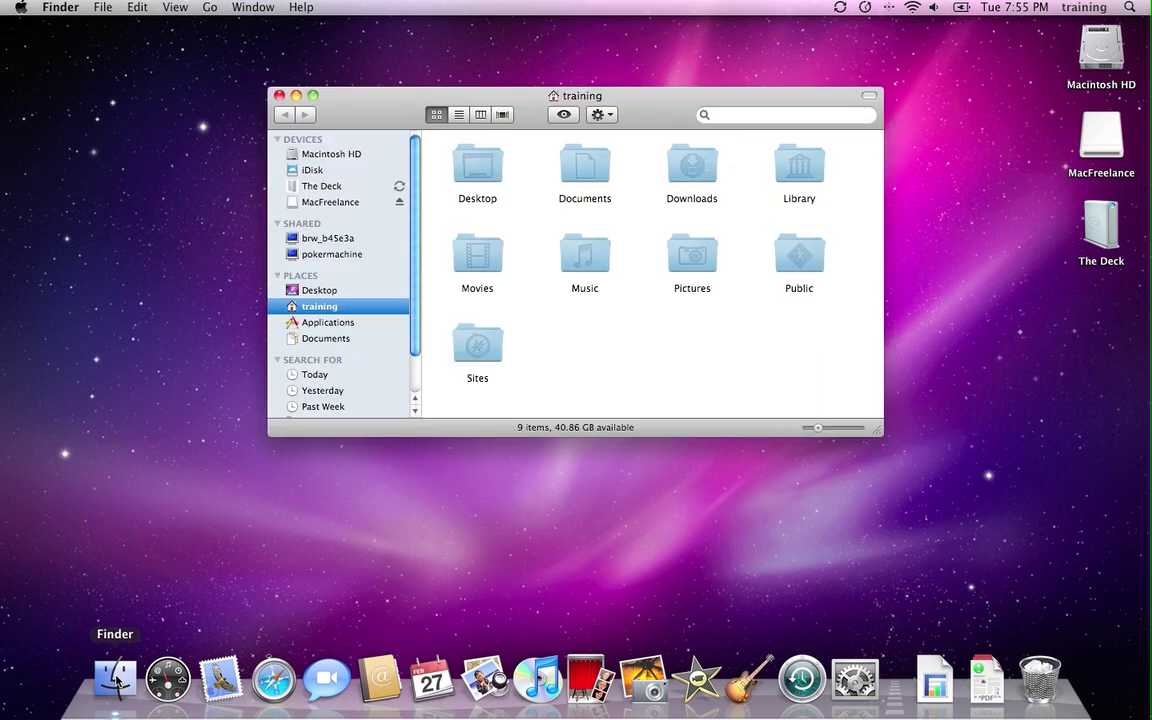
pyautogui.doubleClick(585, 168)
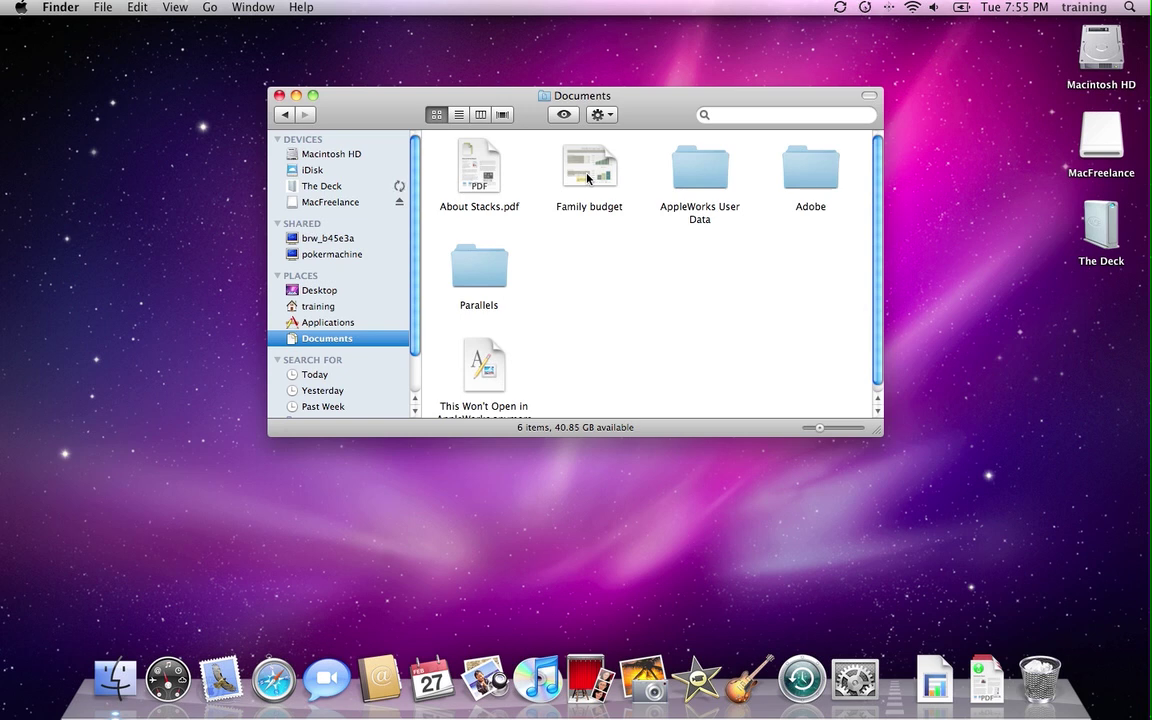
pyautogui.moveTo(578, 173)
pyautogui.mouseDown()
pyautogui.moveTo(624, 263)
pyautogui.moveTo(915, 688)
pyautogui.mouseUp()
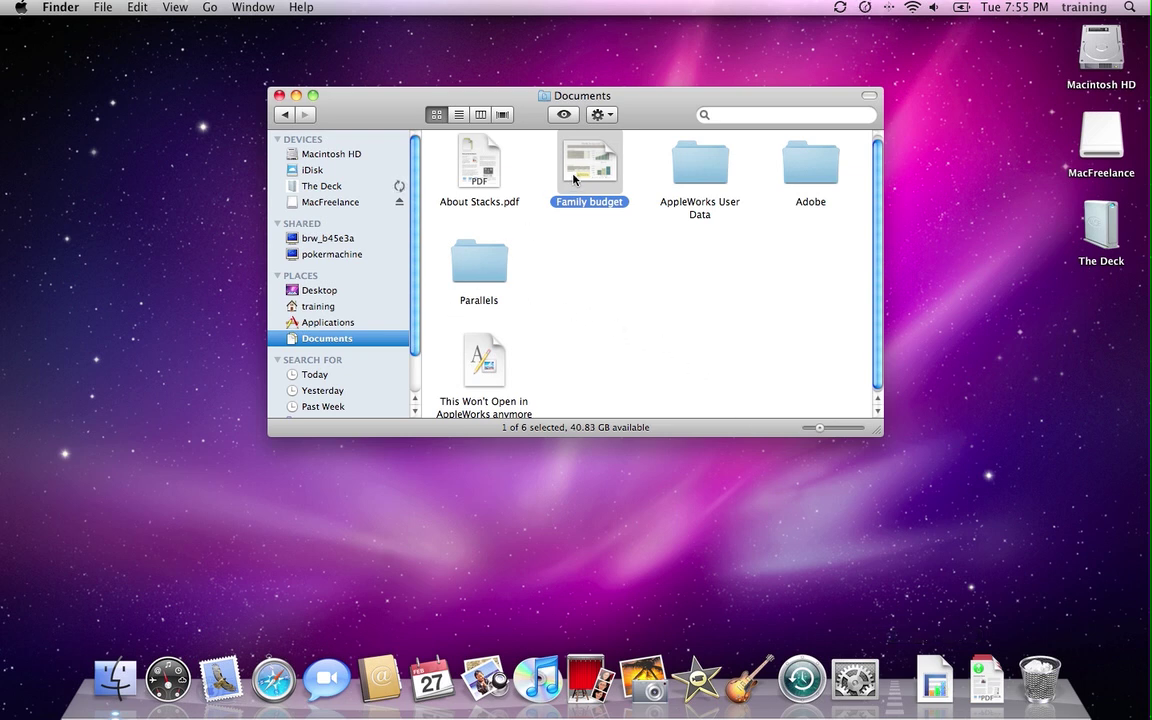
pyautogui.moveTo(574, 179)
pyautogui.mouseDown()
pyautogui.moveTo(318, 352)
pyautogui.moveTo(335, 342)
pyautogui.mouseUp()
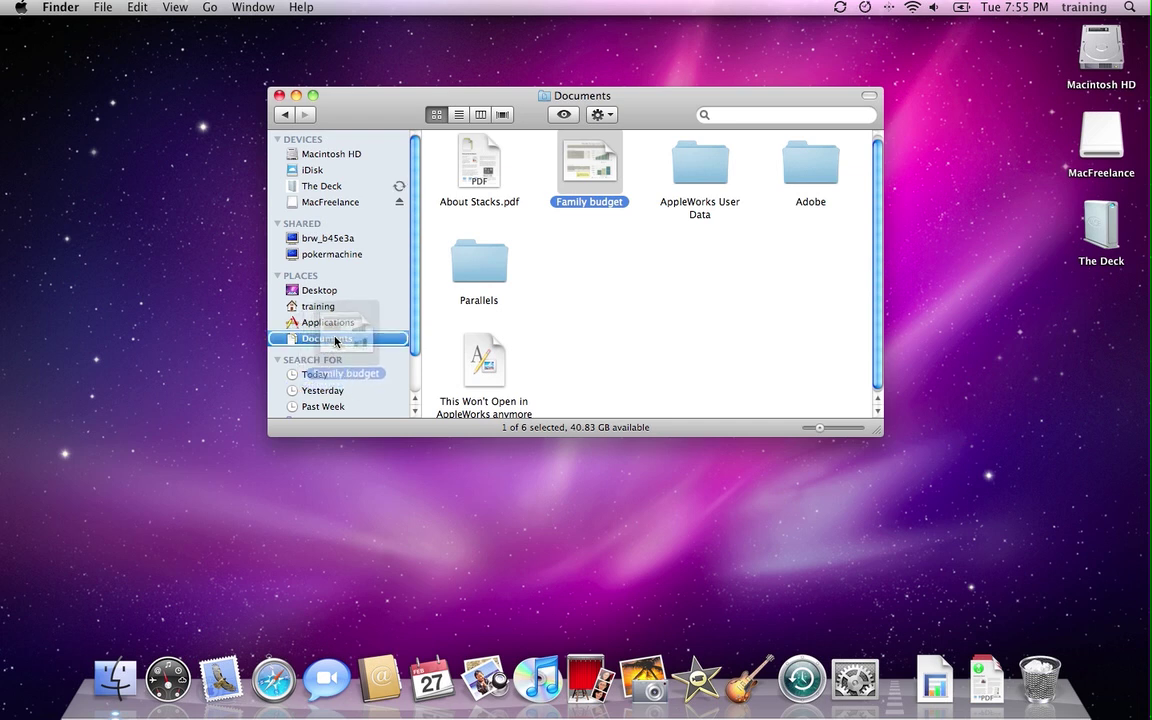
# Add Family budget to the sidebar's Places list just below Documents
pyautogui.moveTo(335, 342); pyautogui.dragTo(331, 352)
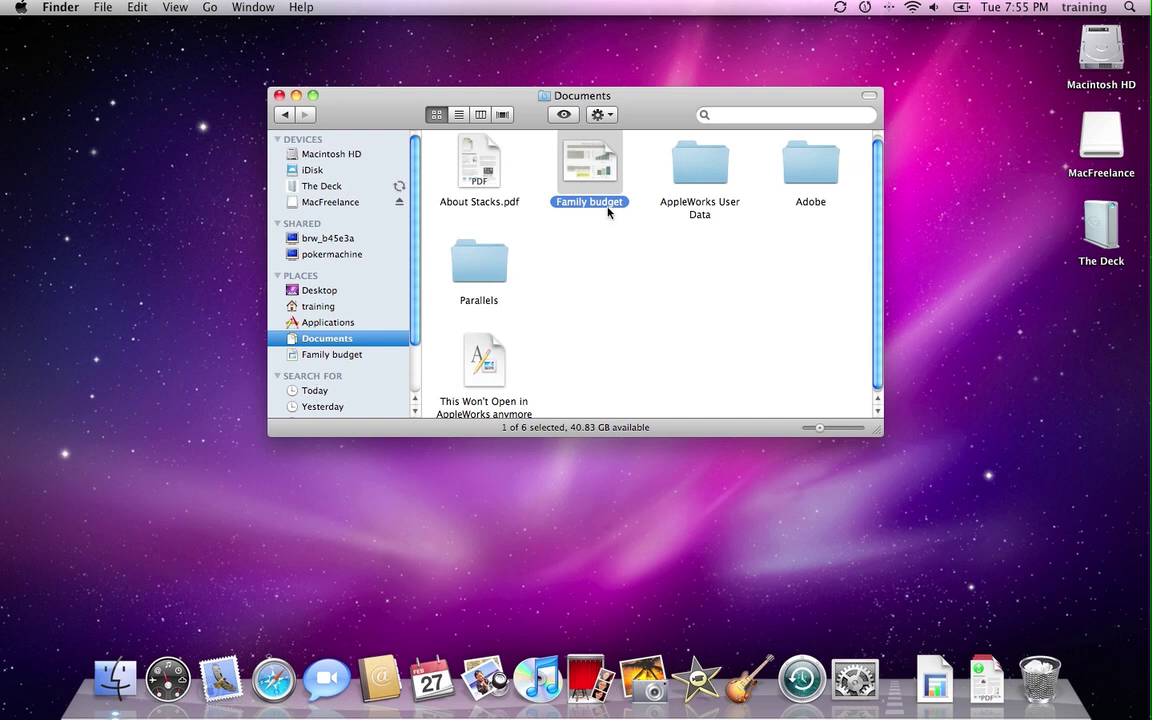
# Add Family budget as a Finder toolbar item, try it, then close the Documents window
pyautogui.moveTo(594, 165)
pyautogui.mouseDown()
pyautogui.moveTo(639, 147)
pyautogui.moveTo(667, 118)
pyautogui.mouseUp()
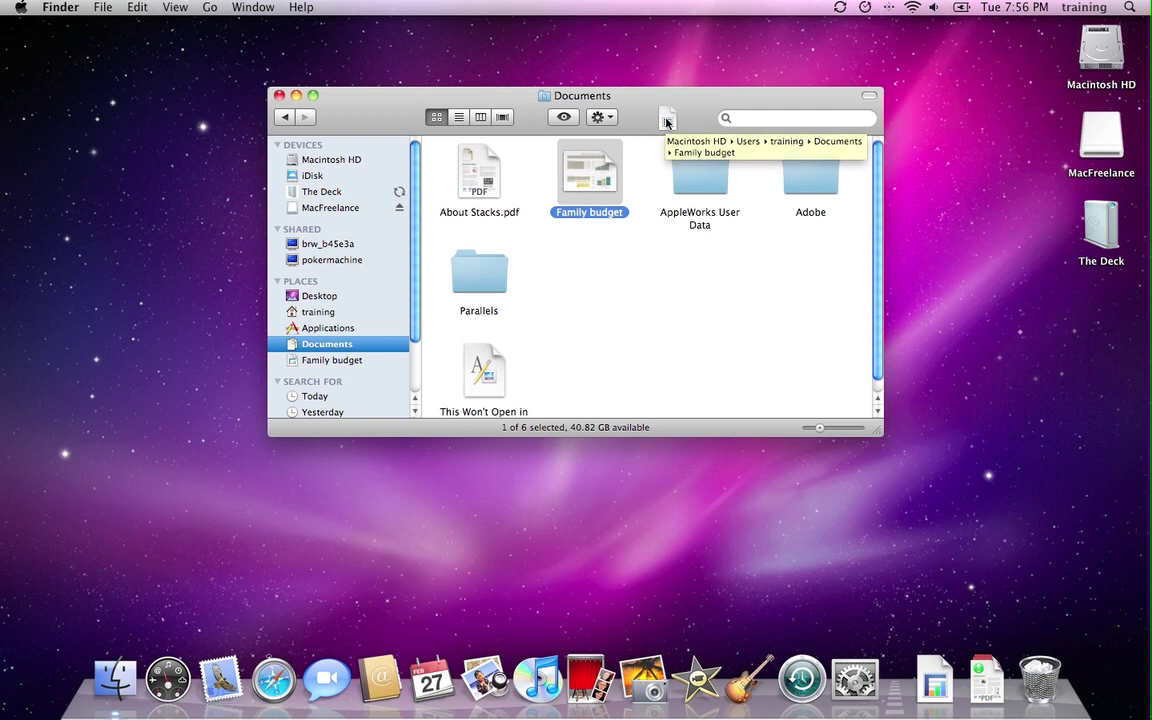
pyautogui.click(666, 123)
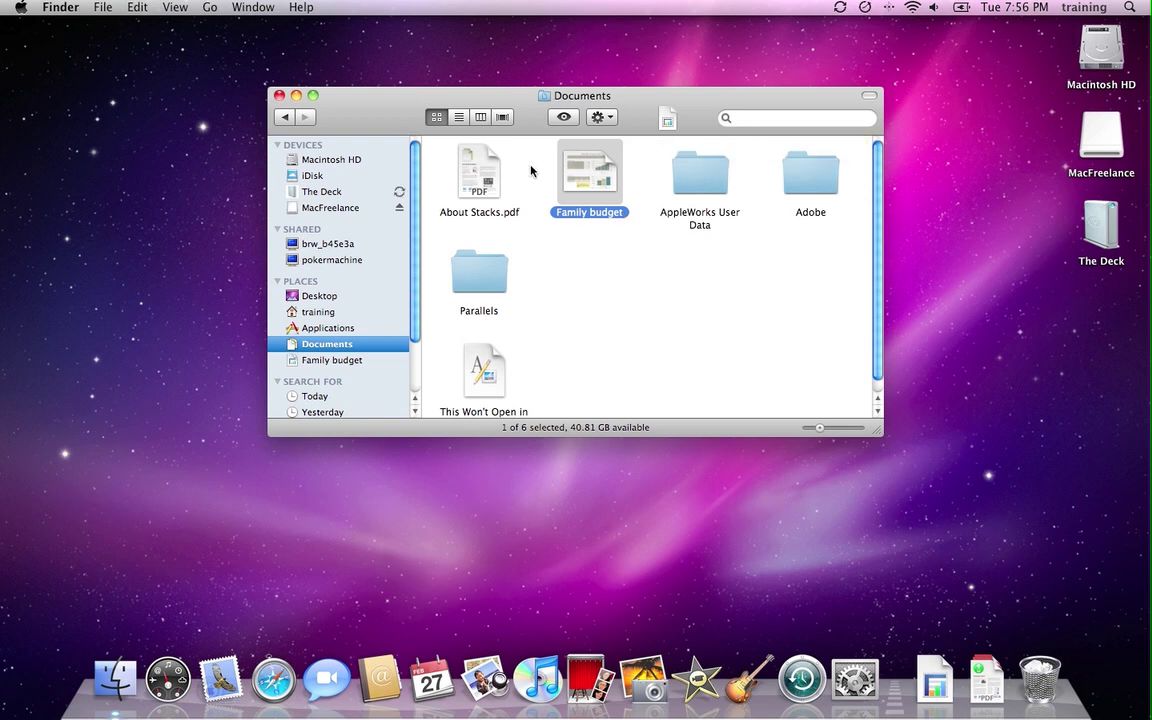
pyautogui.click(280, 95)
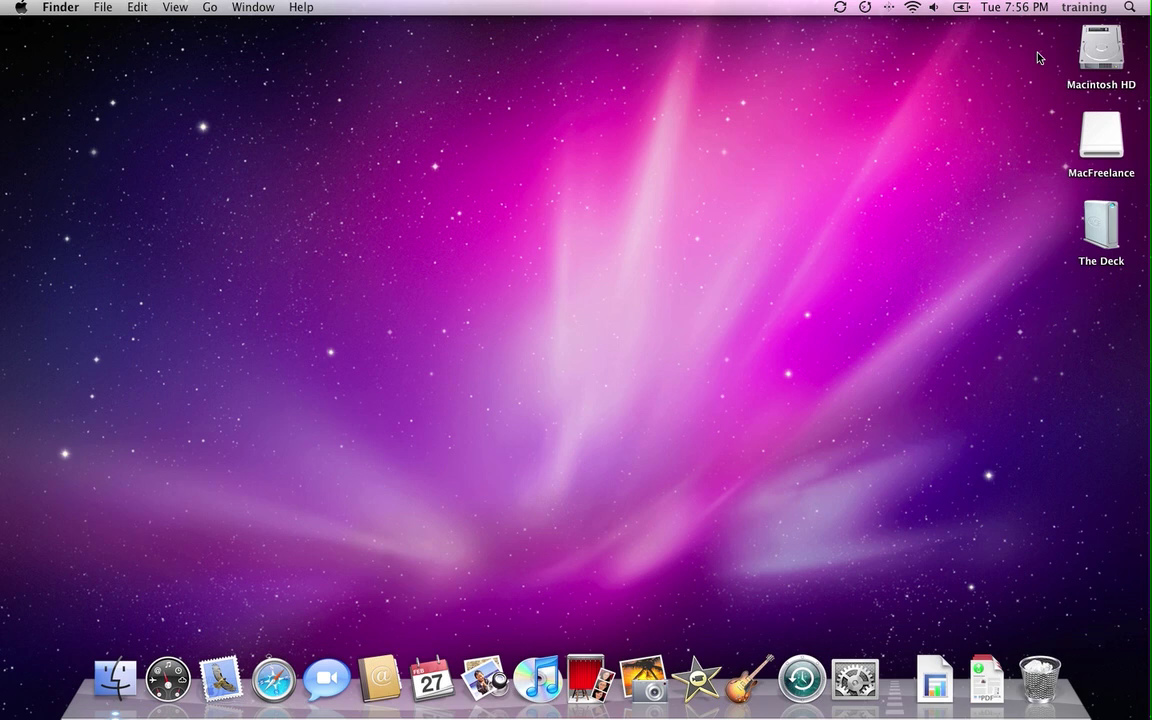
# Search Spotlight for 'fami' and open the Family budget top hit in Numbers
pyautogui.click(1129, 7)
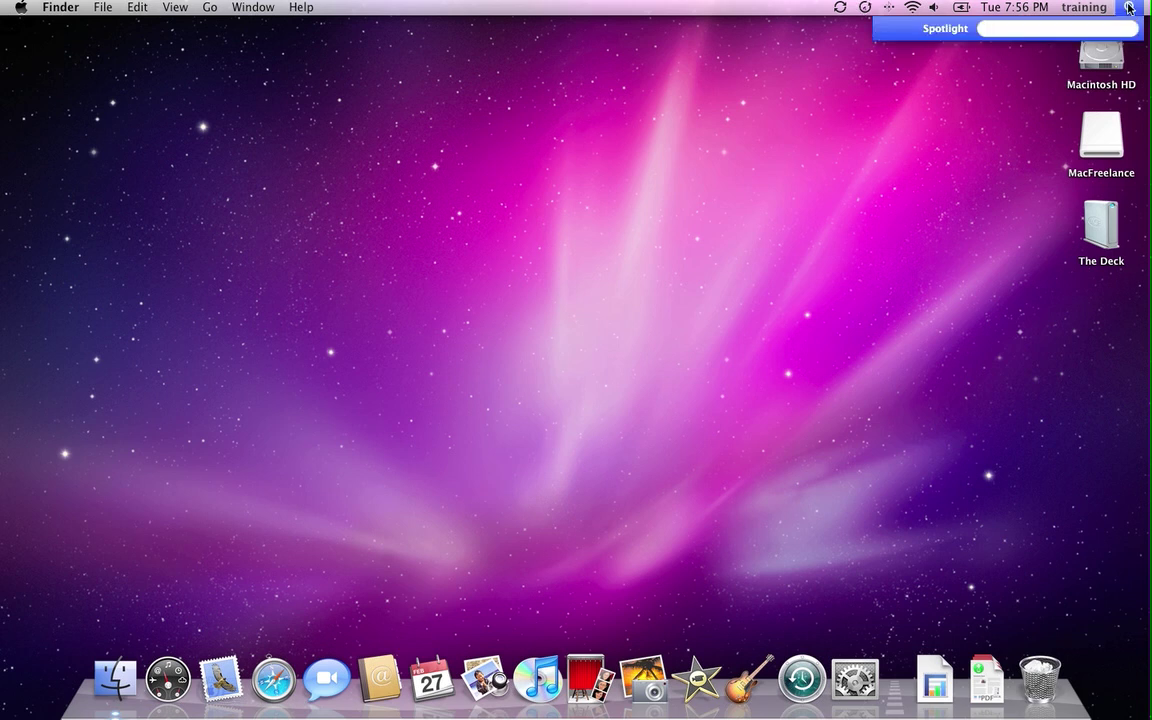
pyautogui.write('fam')
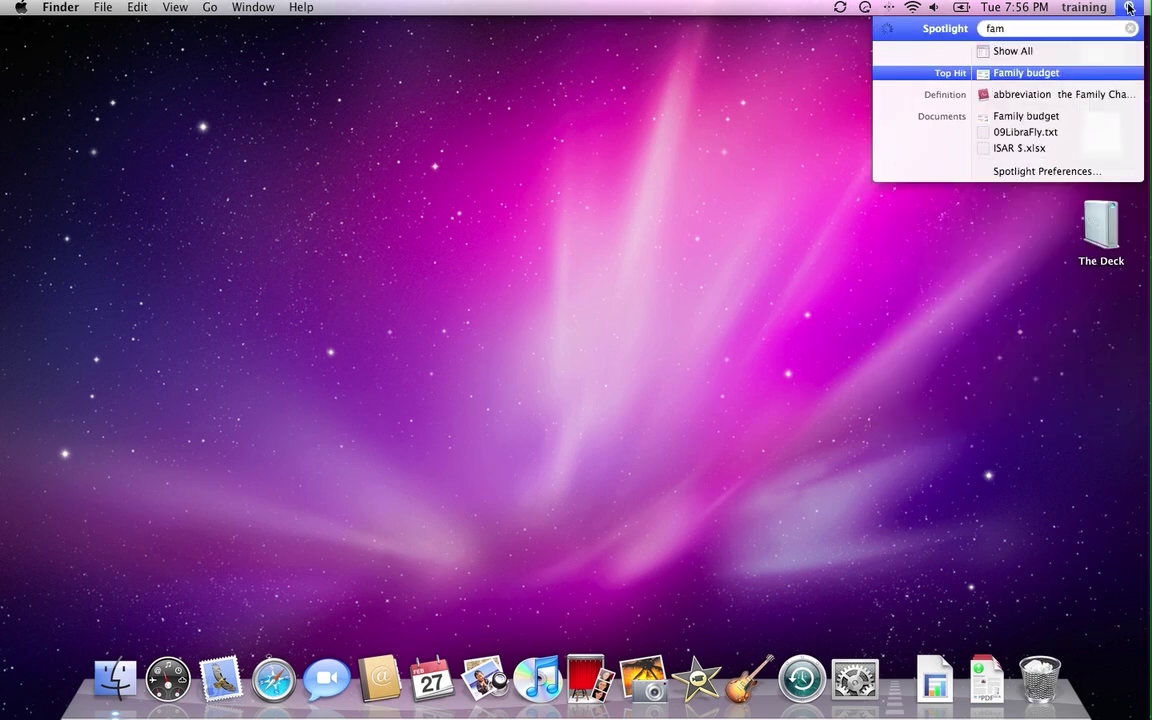
pyautogui.write('i')
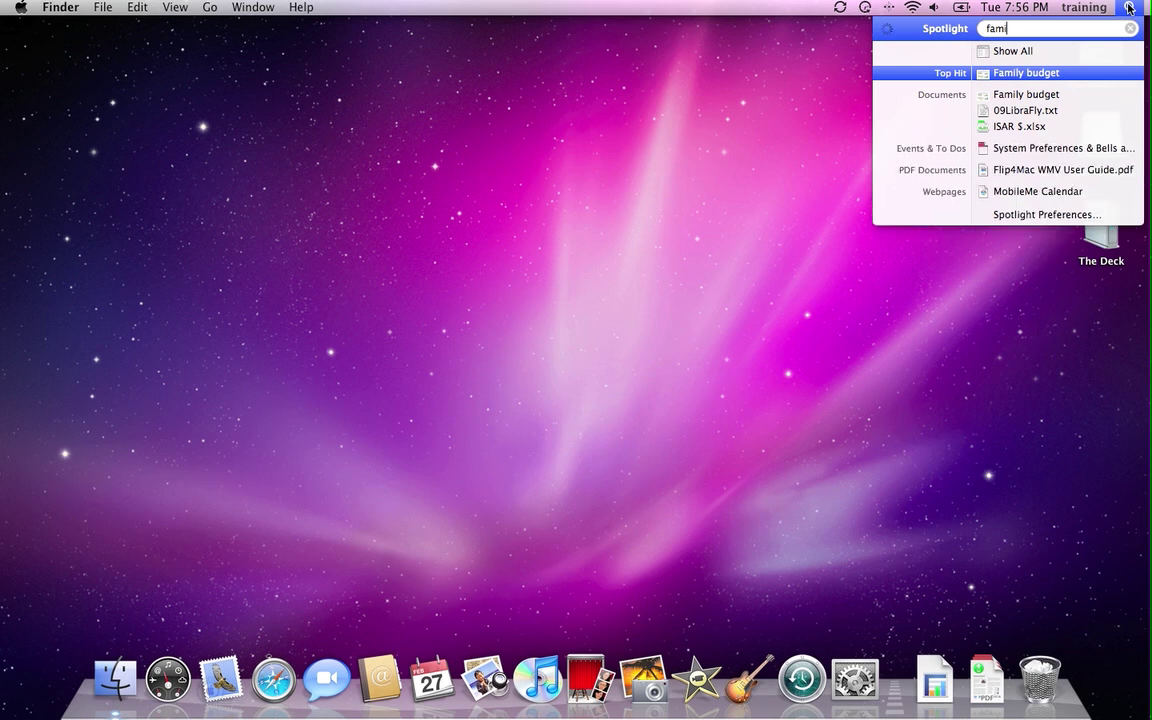
pyautogui.press('Return')
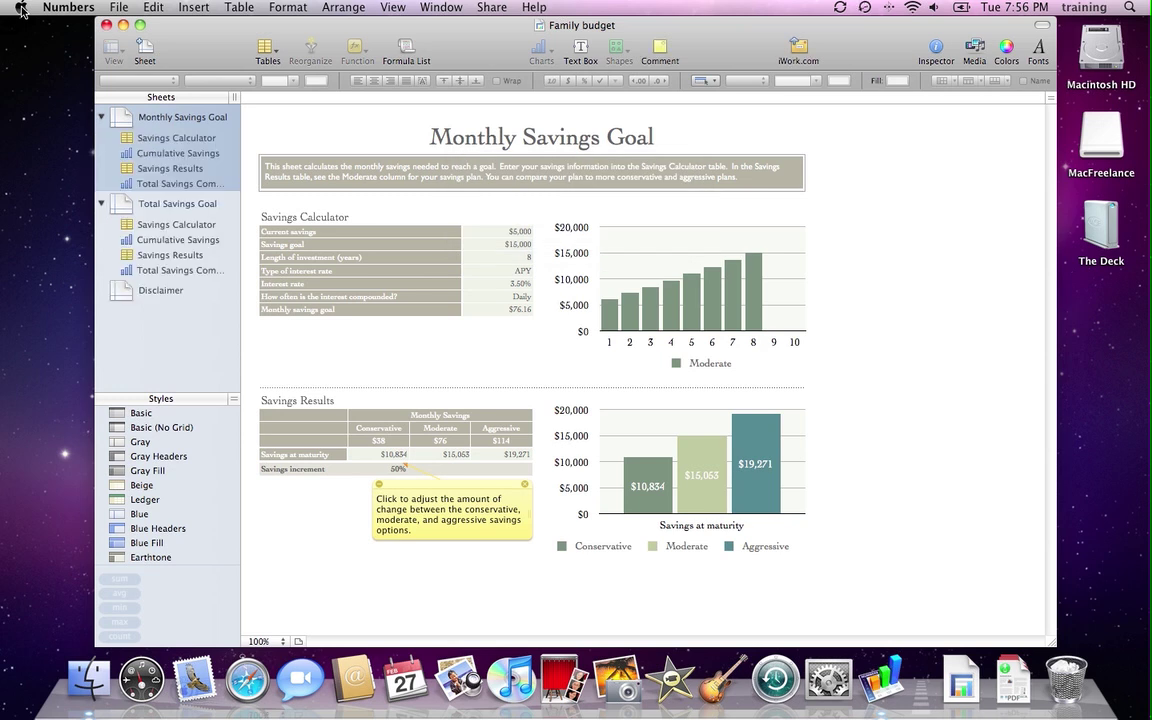
# Reopen Family budget from the Apple menu's Recent Items documents list
pyautogui.click(21, 9)
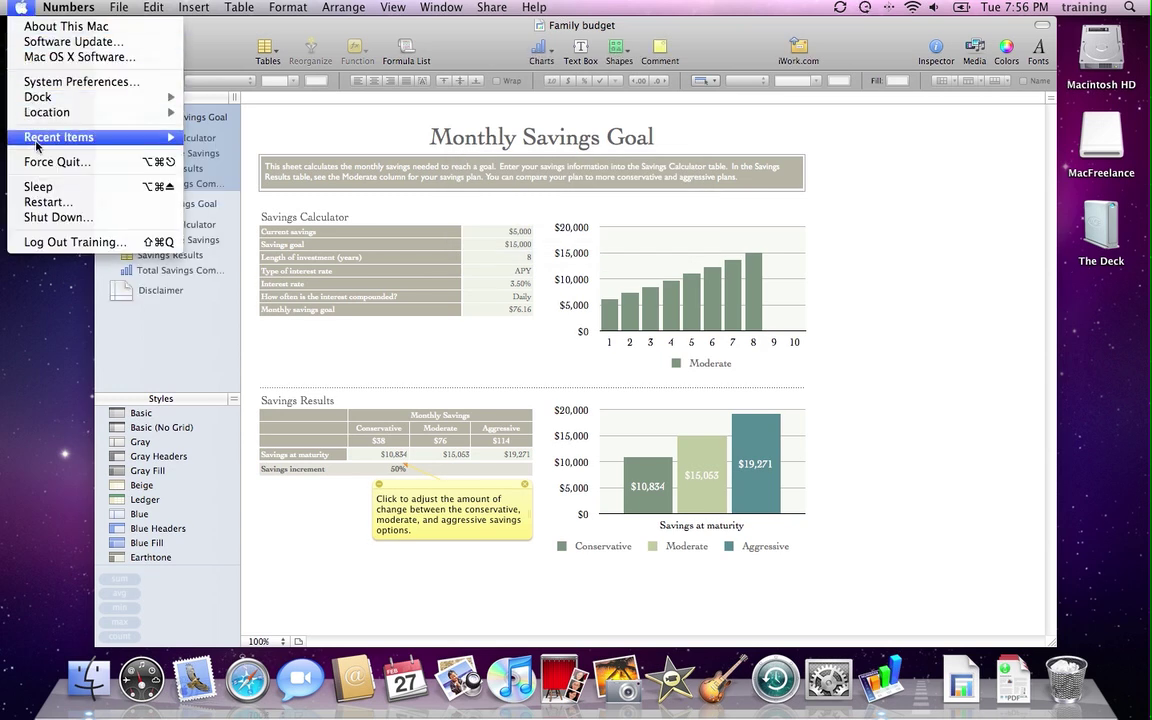
pyautogui.moveTo(60, 137)
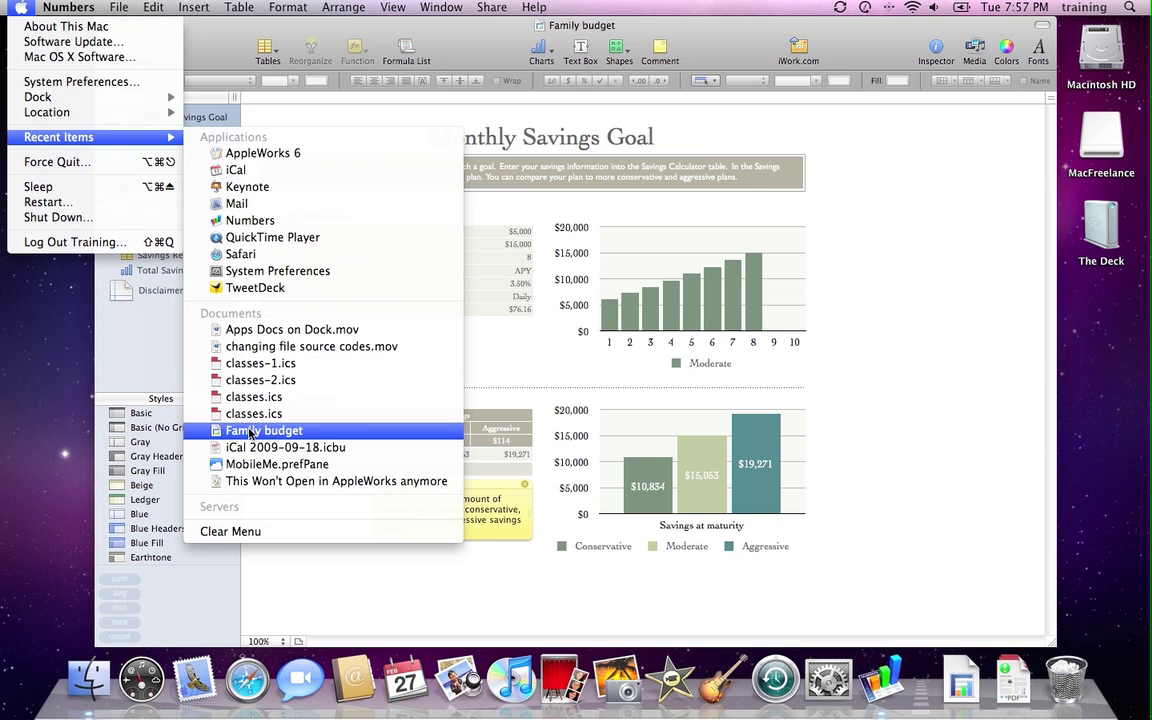
pyautogui.click(250, 431)
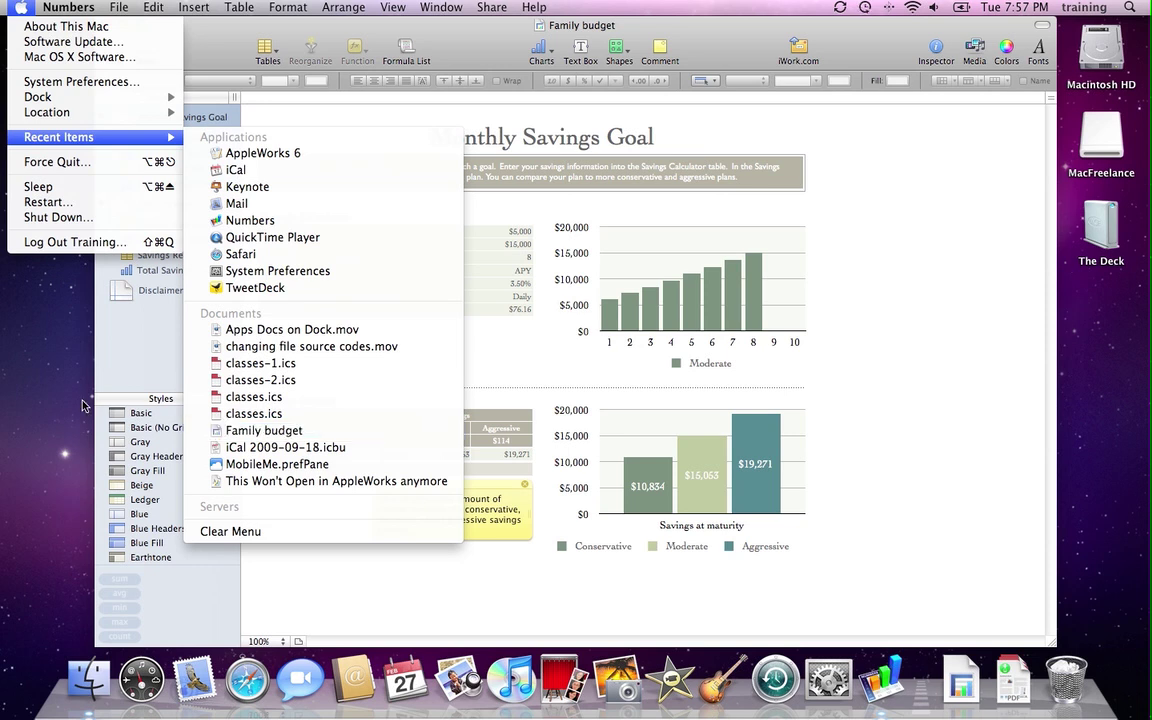